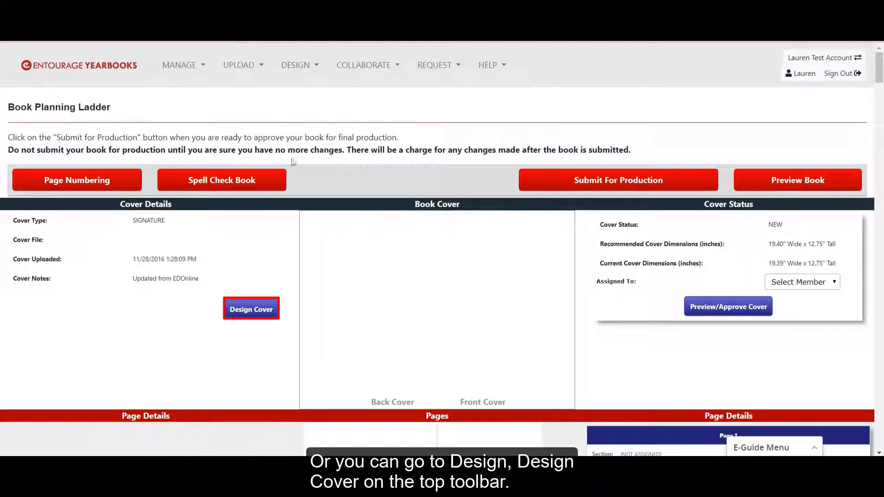
# Choose EDOnline - Design Cover from the DESIGN menu on the Book Planning Ladder
pyautogui.click(306, 68)
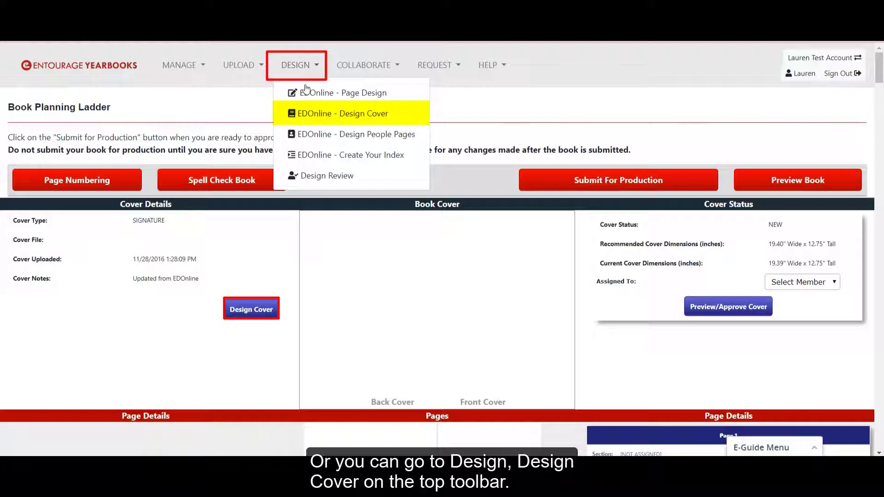
# Open the cover in the designer and wait for the blank 18.23" x 11.25" spread to load
pyautogui.click(306, 113)
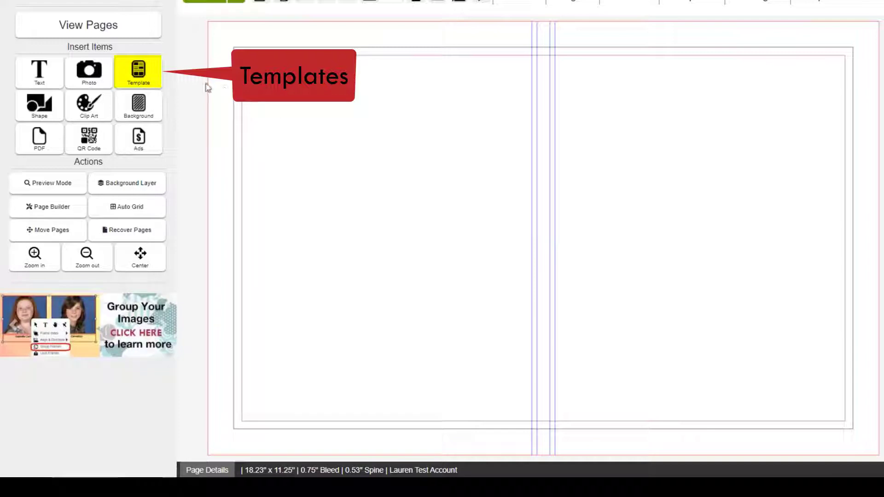
# Filter the templates to the Cover category and scroll through its 47 cover templates
pyautogui.click(152, 78)
pyautogui.scroll(-1, 87, 220)
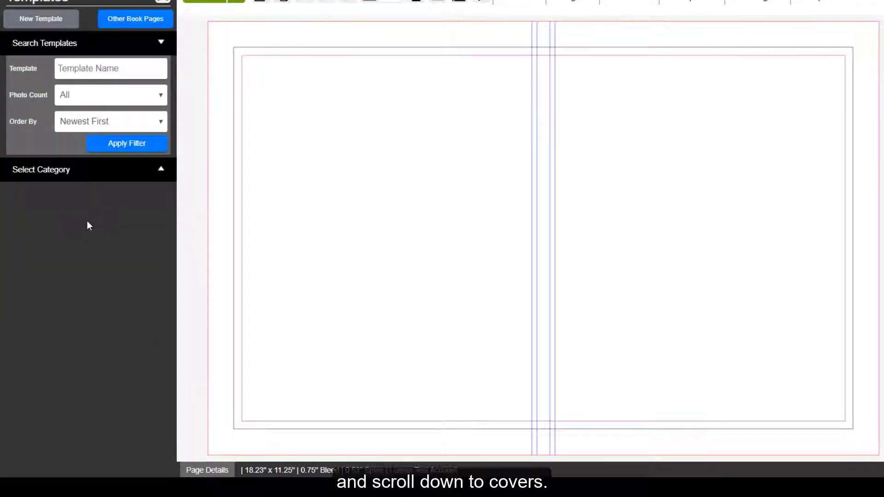
pyautogui.scroll(-3, 87, 220)
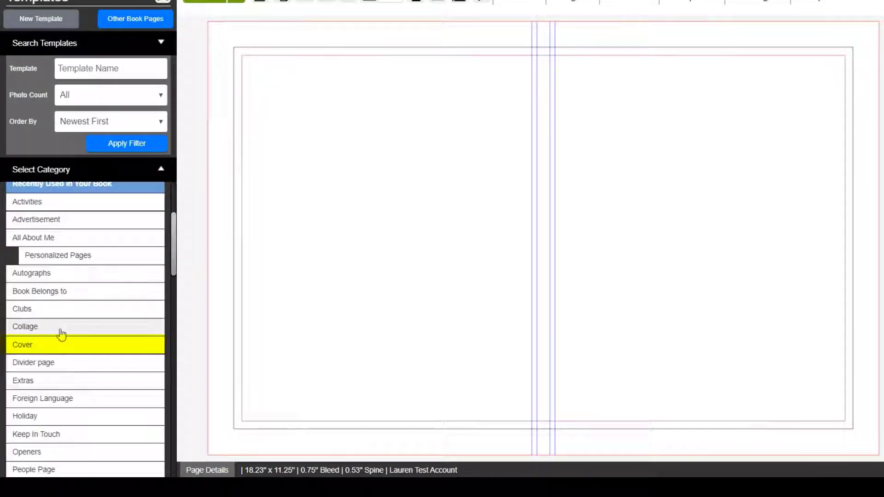
pyautogui.click(60, 347)
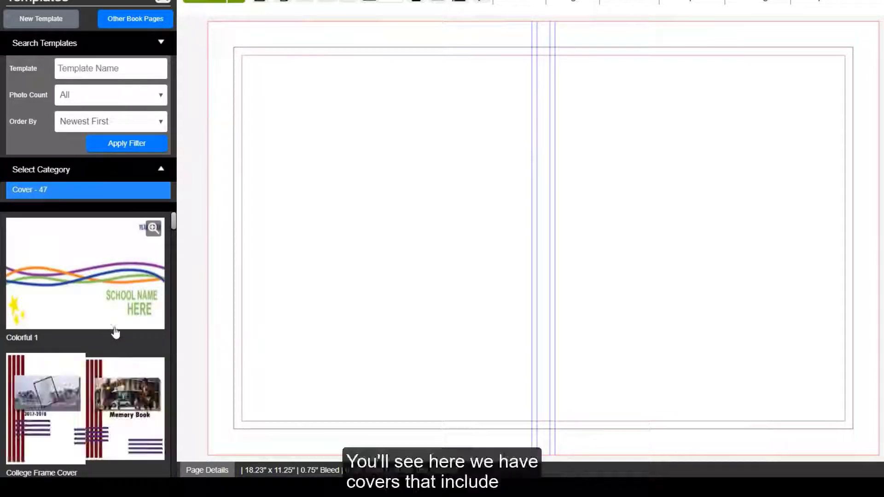
pyautogui.scroll(-3, 118, 313)
pyautogui.scroll(-3, 114, 300)
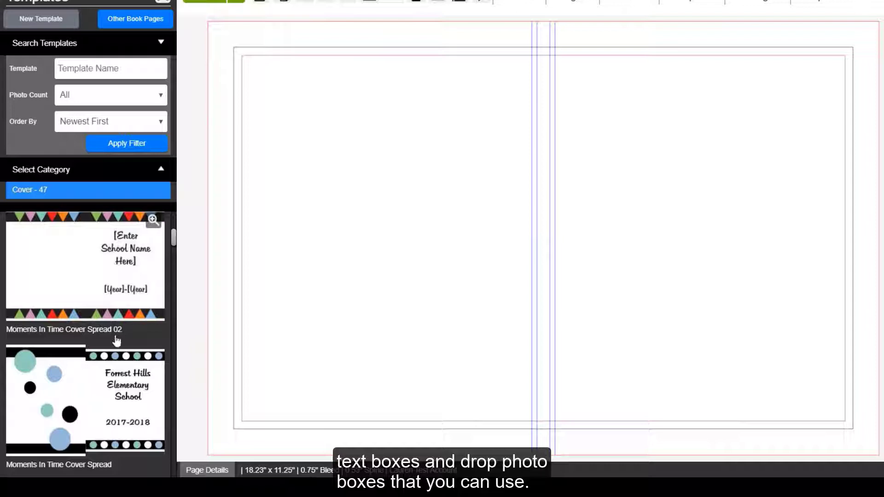
pyautogui.scroll(-3, 115, 332)
pyautogui.scroll(-3, 113, 323)
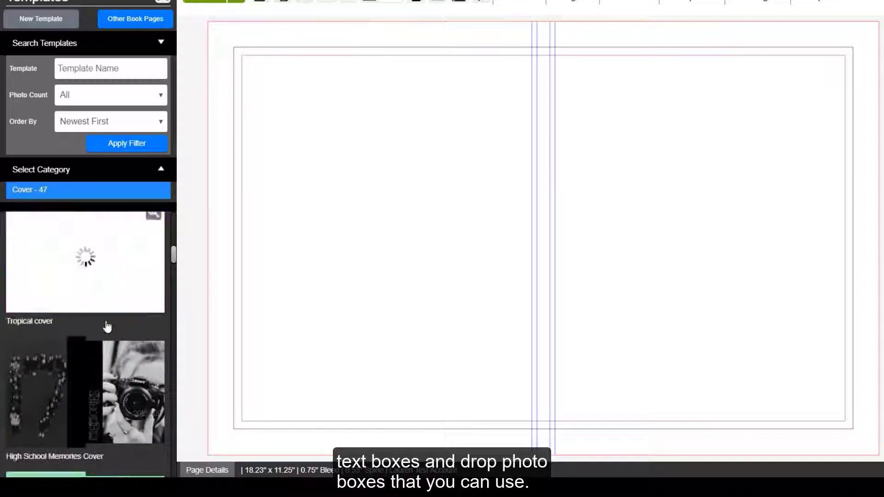
pyautogui.scroll(-3, 110, 388)
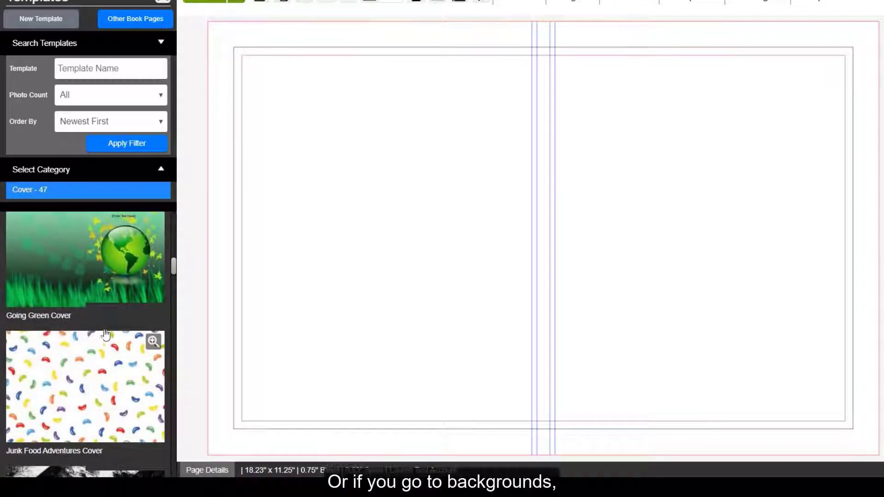
# Close the templates and show the Pre-Designed Covers background category
pyautogui.click(163, 2)
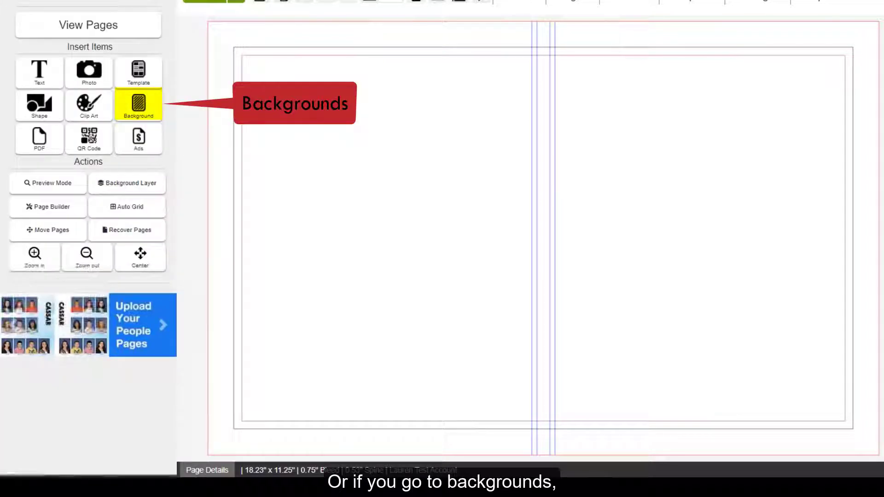
pyautogui.click(143, 113)
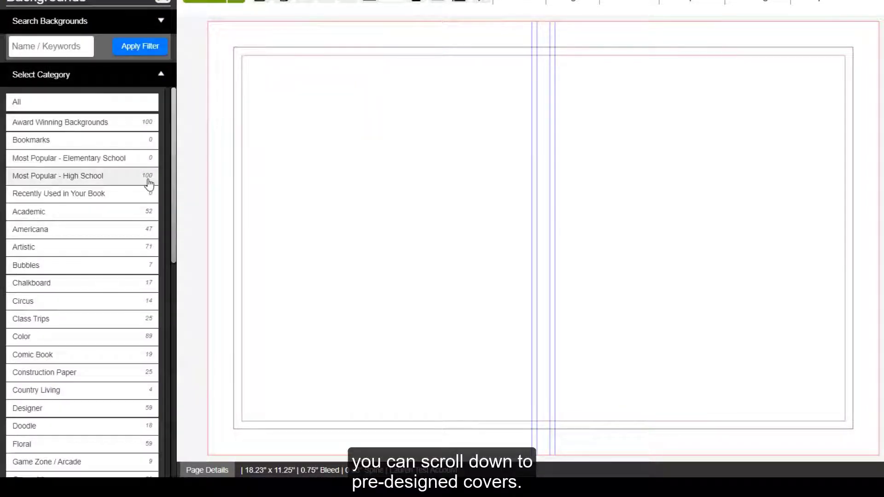
pyautogui.scroll(-3, 132, 208)
pyautogui.scroll(-10, 133, 208)
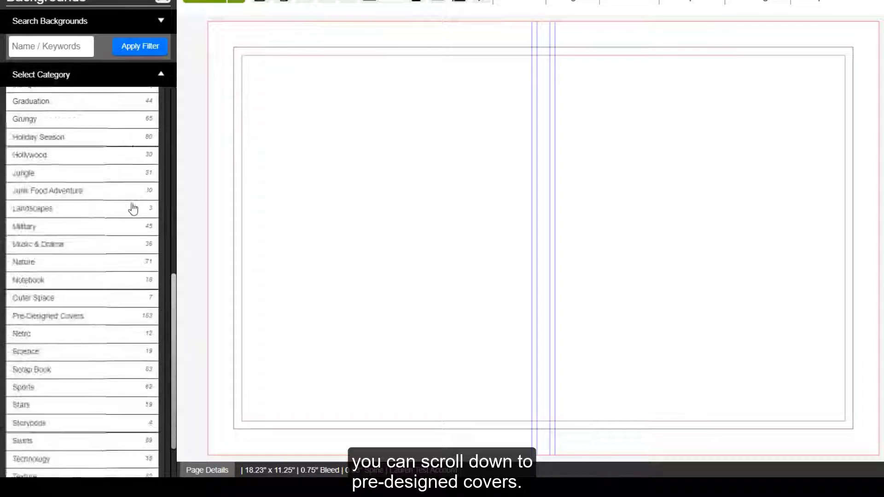
pyautogui.click(125, 250)
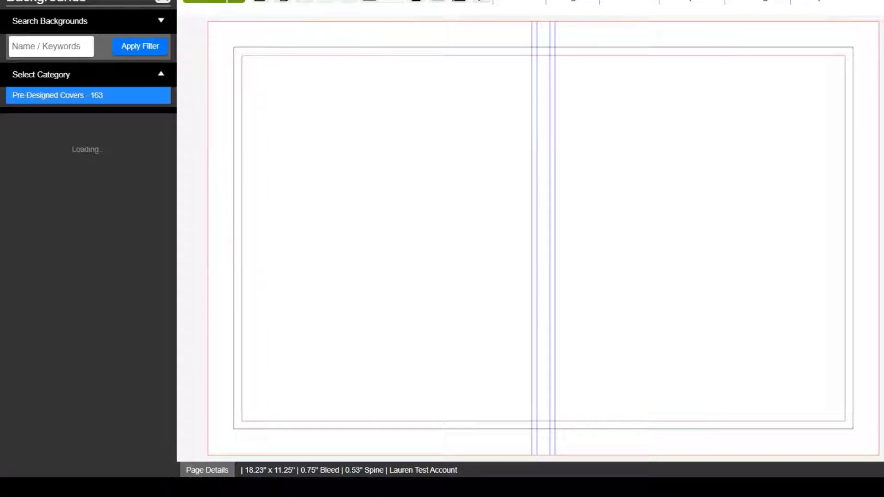
# Scroll the Pre-Designed Covers thumbnails down to reach Cover 121
pyautogui.scroll(-5, 85, 294)
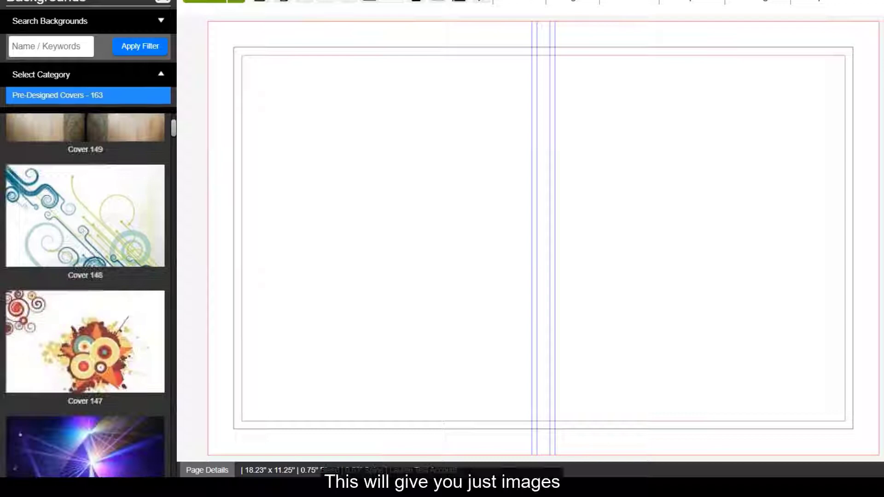
pyautogui.scroll(-10, 85, 295)
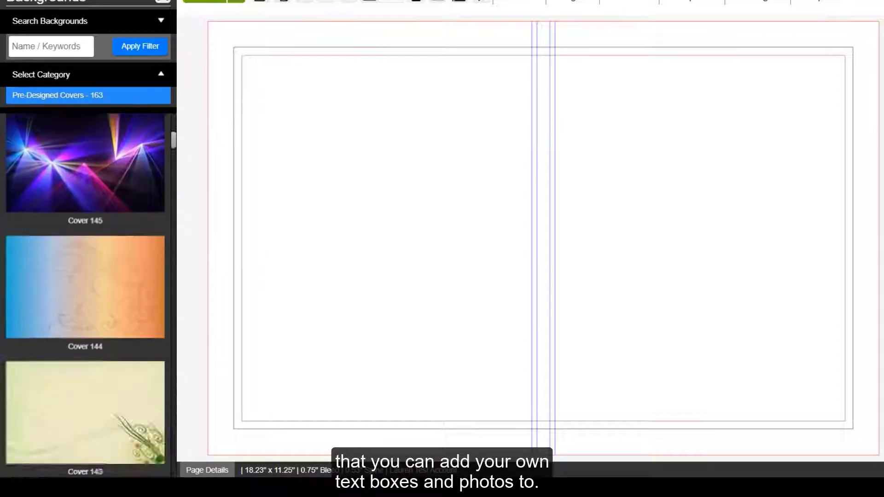
pyautogui.scroll(-3, 85, 294)
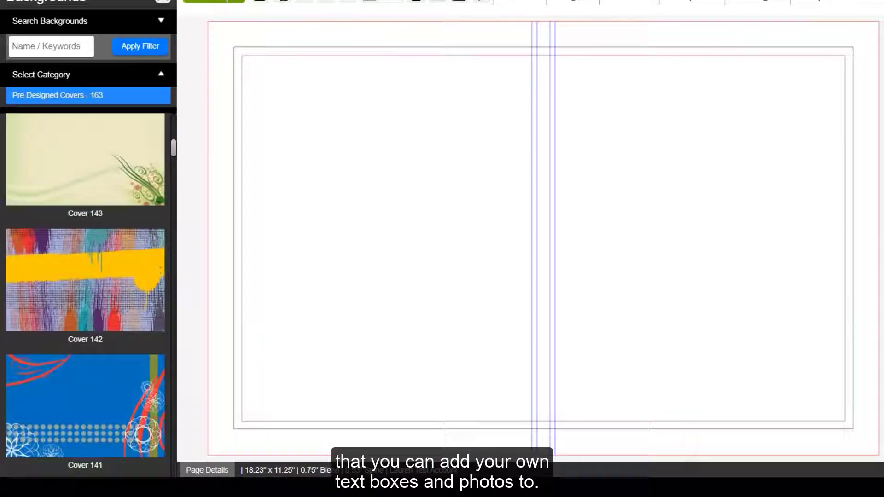
pyautogui.scroll(-3, 85, 294)
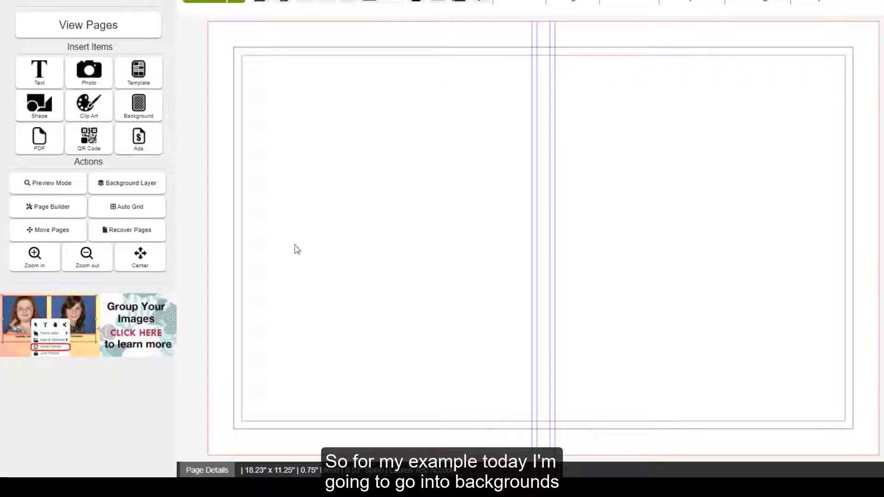
pyautogui.click(152, 112)
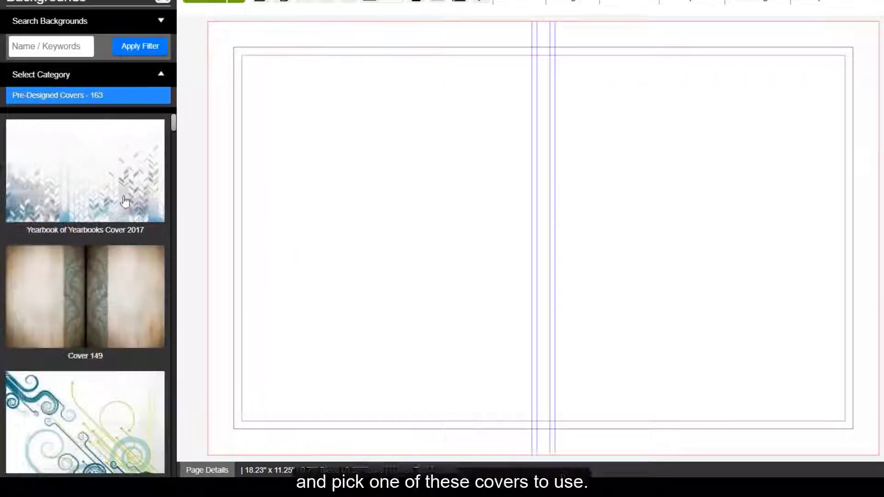
pyautogui.scroll(-15, 124, 203)
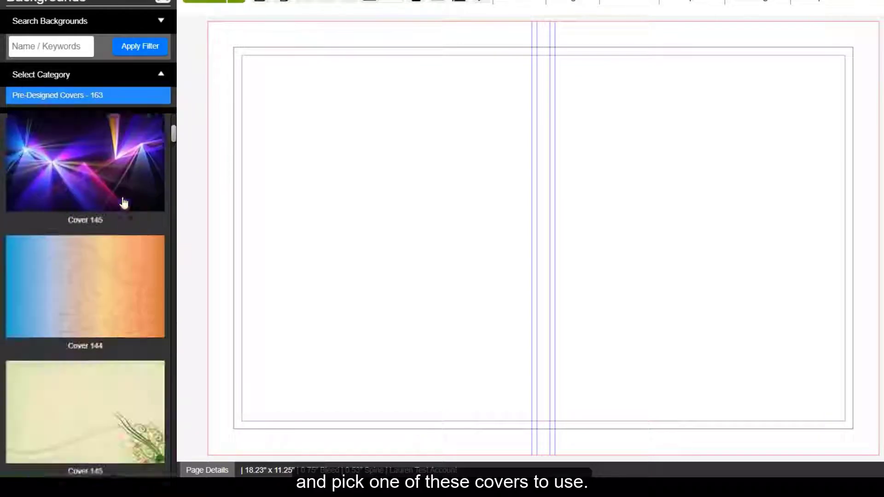
pyautogui.scroll(-10, 125, 203)
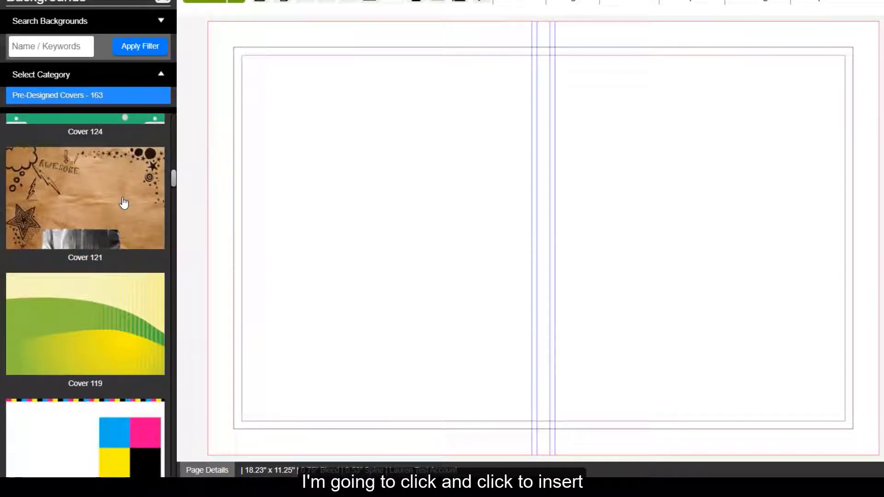
# Apply the Cover 121 kraft-paper doodle background across the whole spread, then close the library
pyautogui.click(123, 202)
pyautogui.click(331, 195)
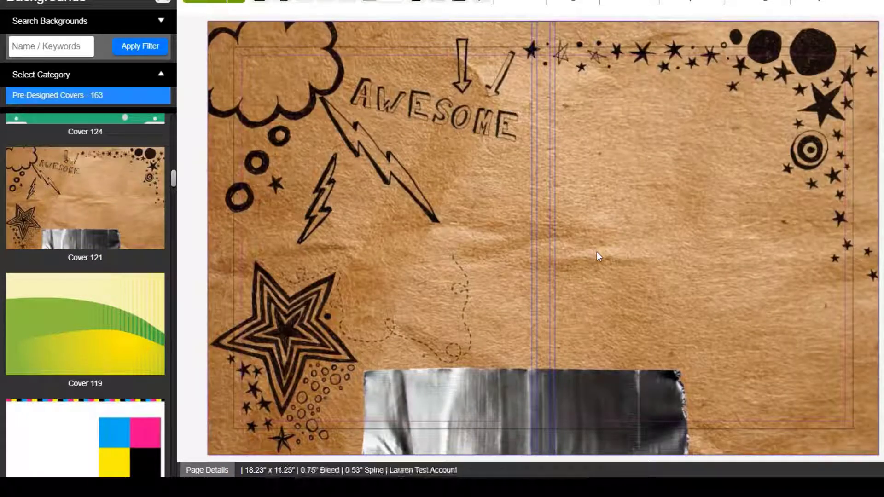
pyautogui.click(162, 3)
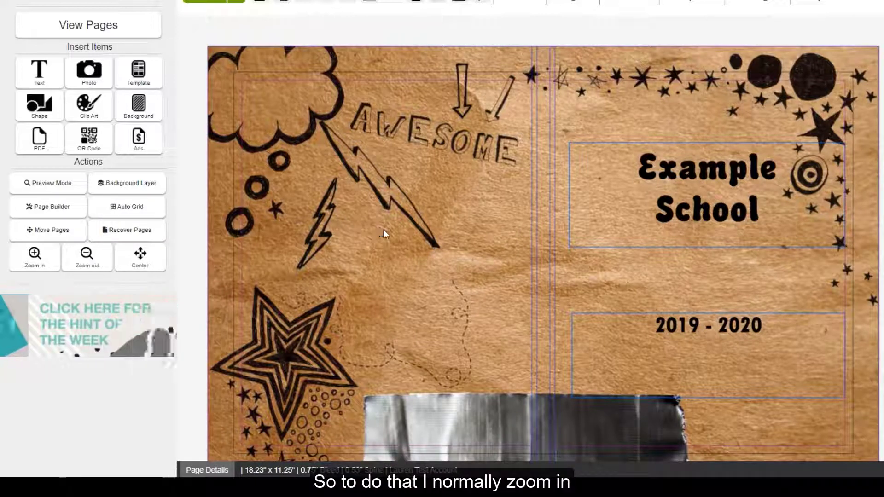
# Add a caption text box below AWESOME reading 'Spine Text here! 2020', widened to the left
pyautogui.click(35, 254)
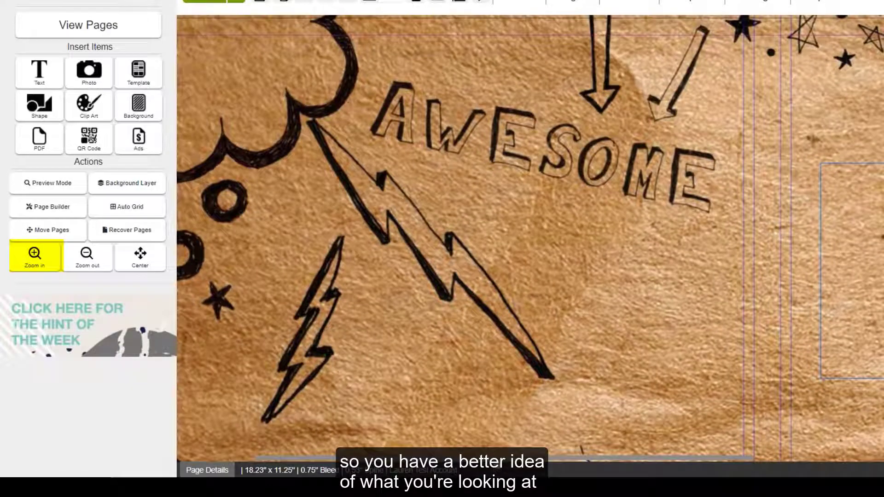
pyautogui.moveTo(496, 460); pyautogui.dragTo(642, 465)
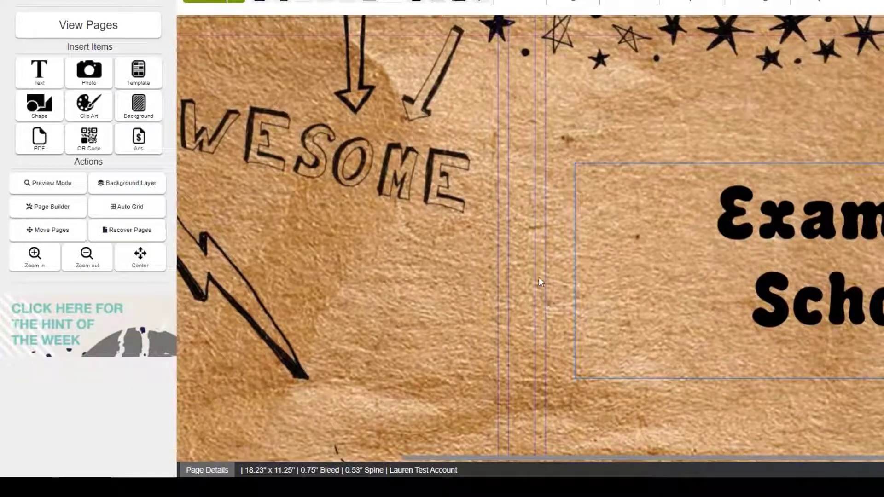
pyautogui.click(44, 74)
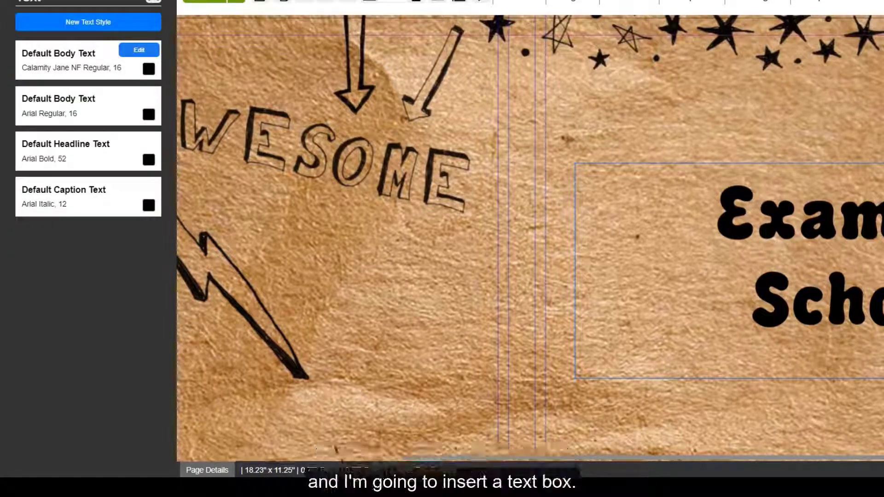
pyautogui.moveTo(46, 204); pyautogui.dragTo(339, 196)
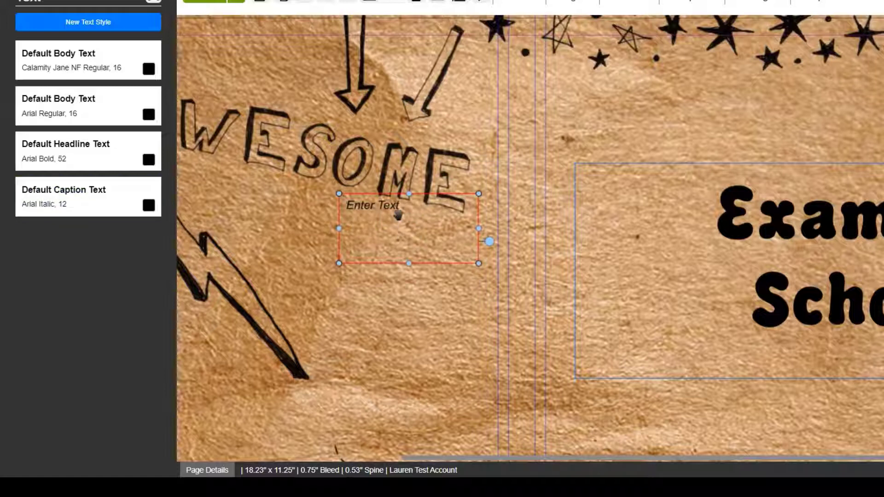
pyautogui.doubleClick(334, 202)
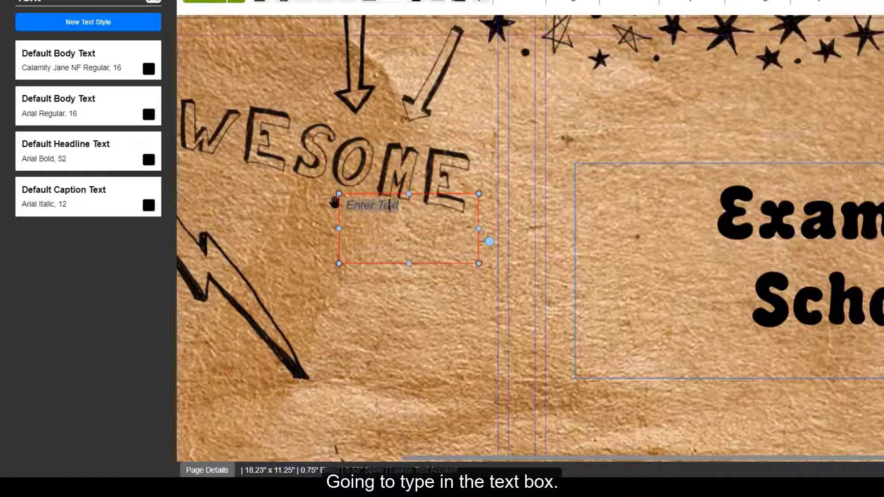
pyautogui.write('Spine Te')
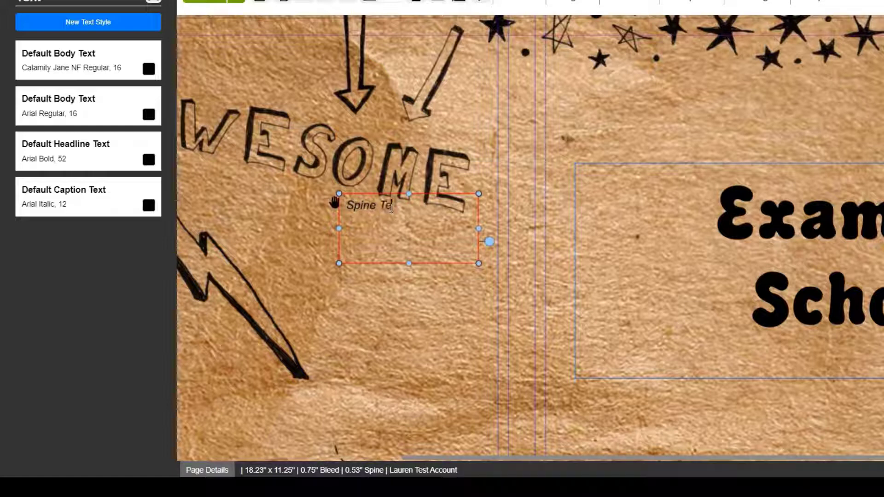
pyautogui.write('xt here!')
pyautogui.moveTo(335, 202); pyautogui.dragTo(265, 202)
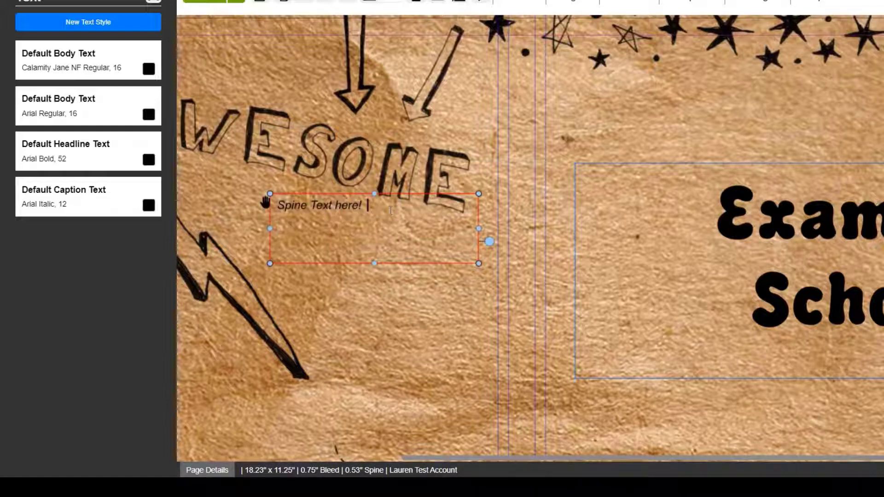
pyautogui.write('!    2020')
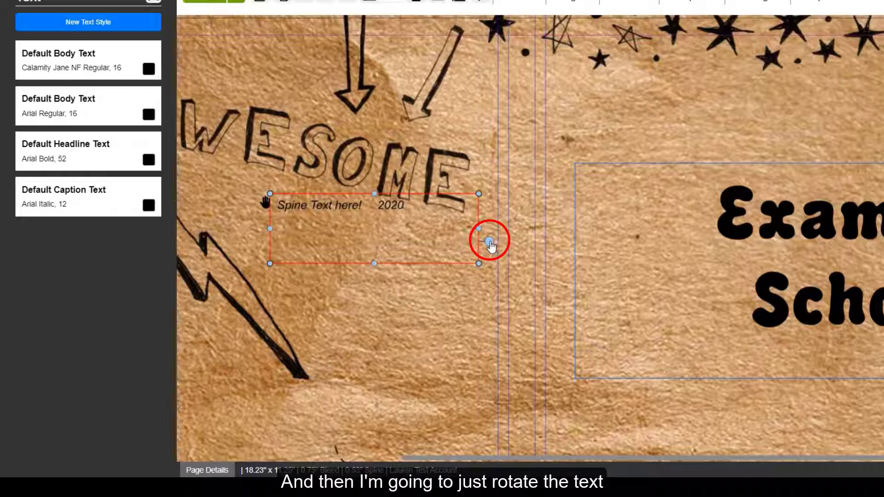
# Rotate the spine text box 90° to vertical and move it onto the spine
pyautogui.moveTo(490, 243); pyautogui.dragTo(223, 414)
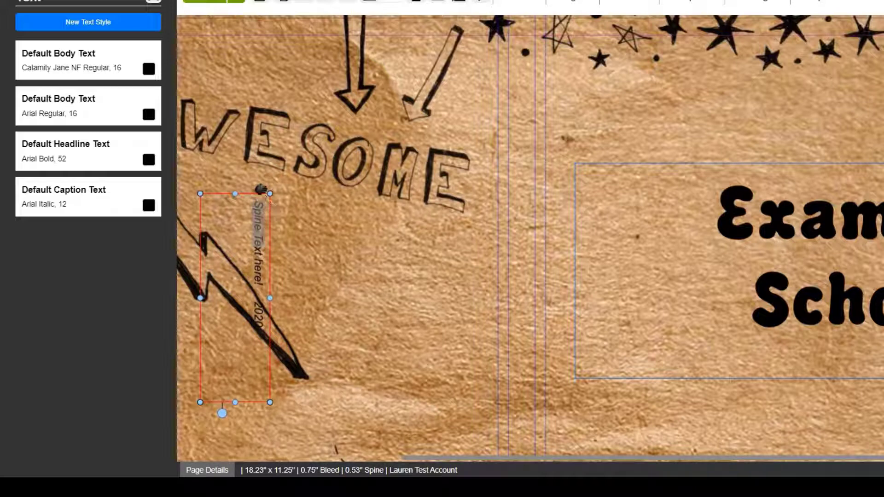
pyautogui.moveTo(260, 189); pyautogui.dragTo(522, 109)
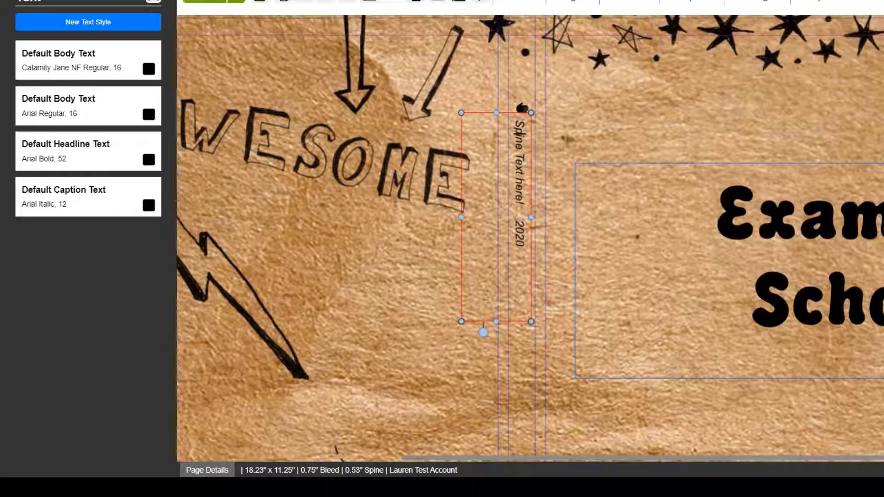
pyautogui.moveTo(495, 322); pyautogui.dragTo(493, 410)
pyautogui.scroll(-5, 497, 369)
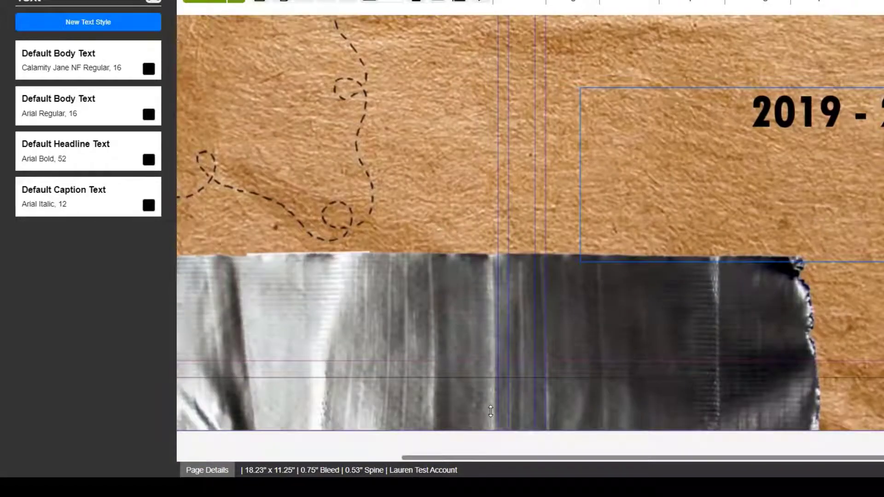
pyautogui.scroll(-2, 522, 95)
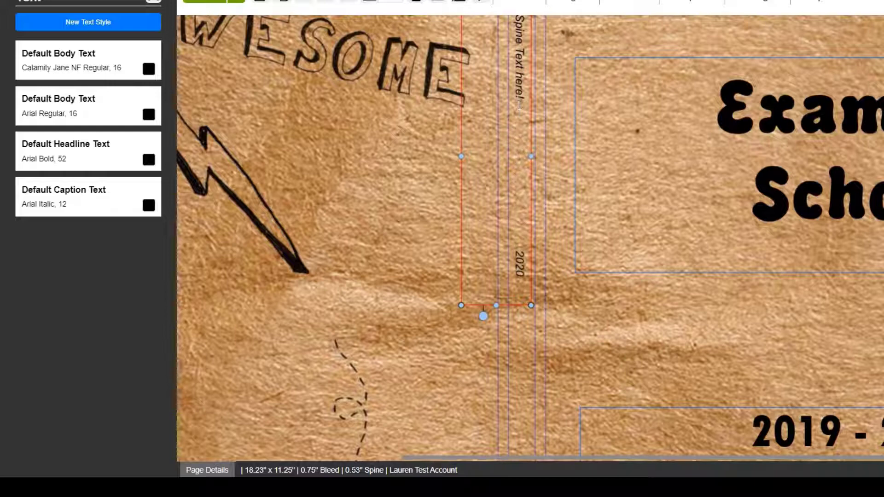
pyautogui.scroll(4, 498, 76)
pyautogui.scroll(-2, 498, 76)
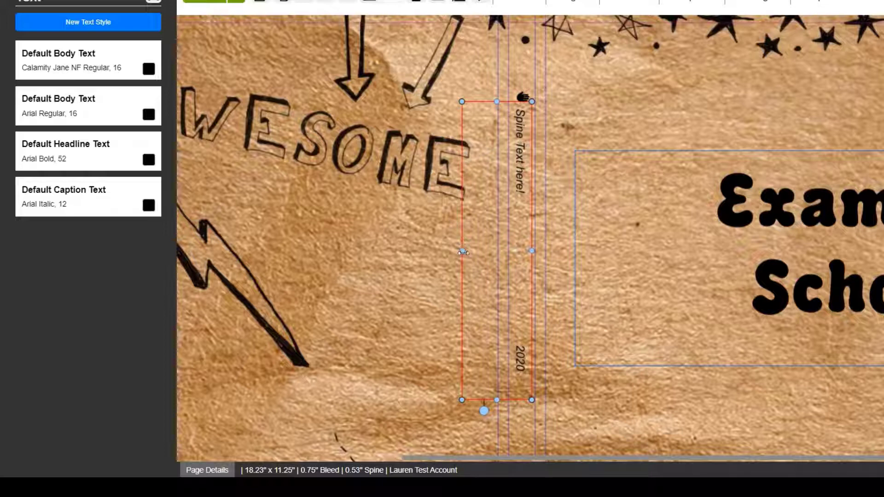
# Narrow and centre the box between the spine guides, lengthening it so 2020 shows
pyautogui.moveTo(462, 251); pyautogui.dragTo(509, 251)
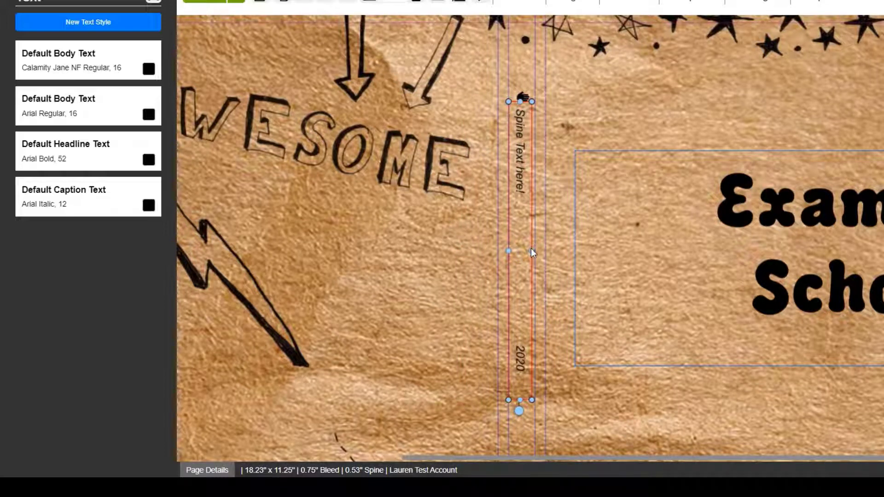
pyautogui.moveTo(532, 251); pyautogui.dragTo(534, 251)
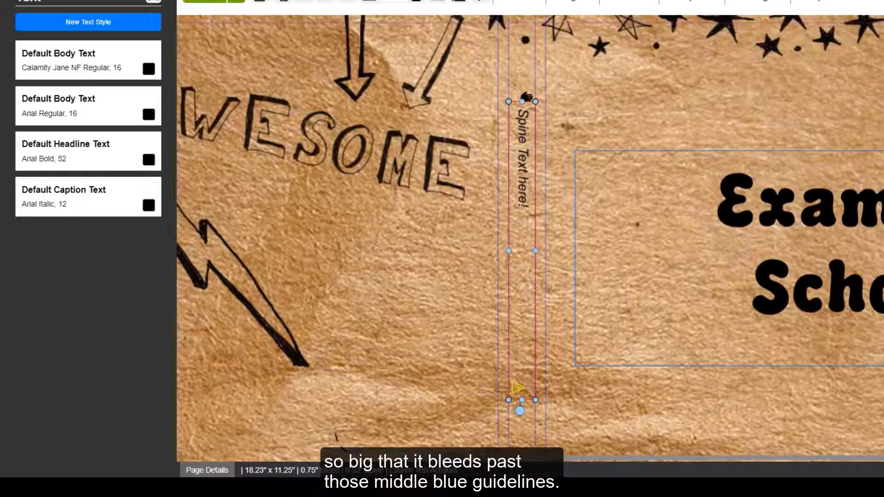
pyautogui.scroll(-2, 472, 357)
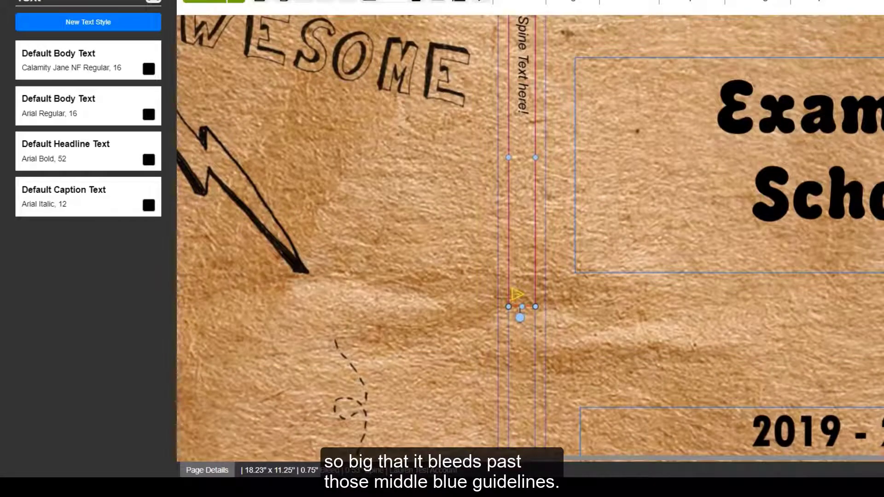
pyautogui.moveTo(521, 307); pyautogui.dragTo(519, 401)
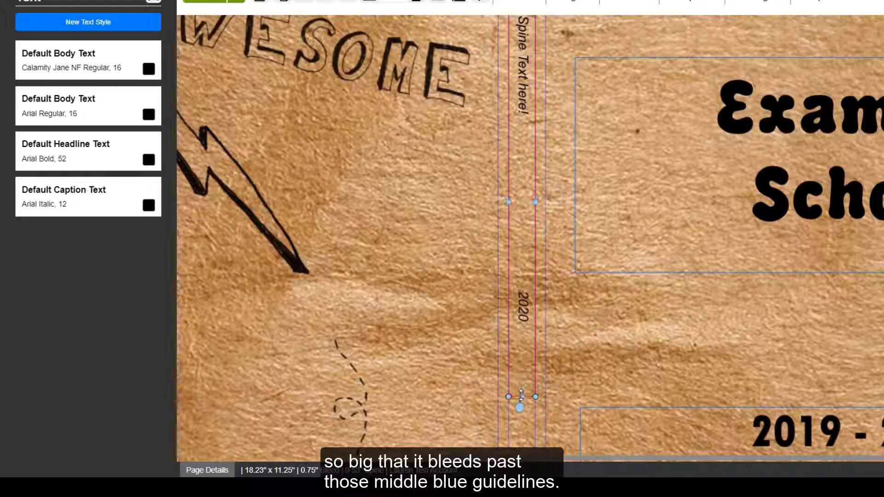
pyautogui.scroll(2, 523, 98)
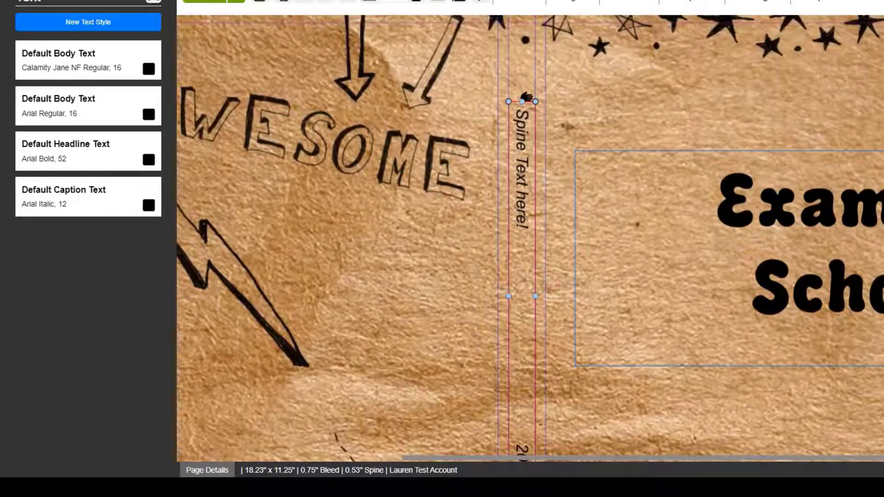
pyautogui.scroll(-4, 420, 308)
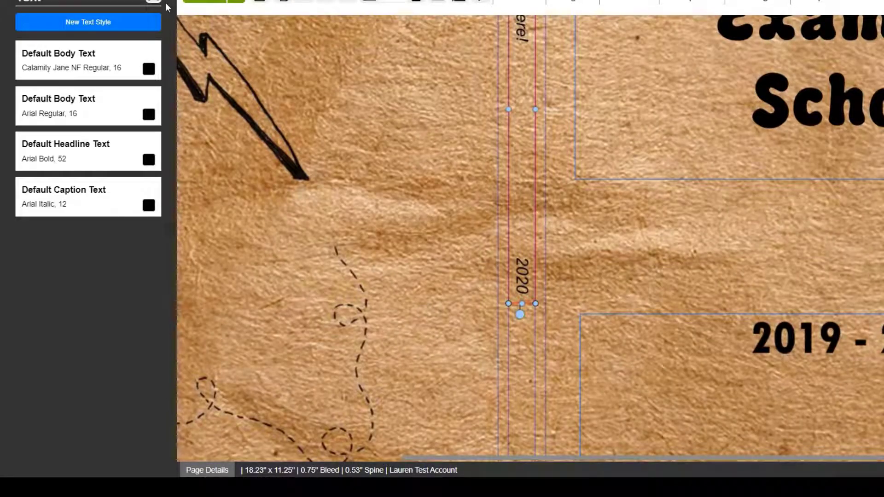
# Close the text styles list and save the cover design
pyautogui.click(154, 3)
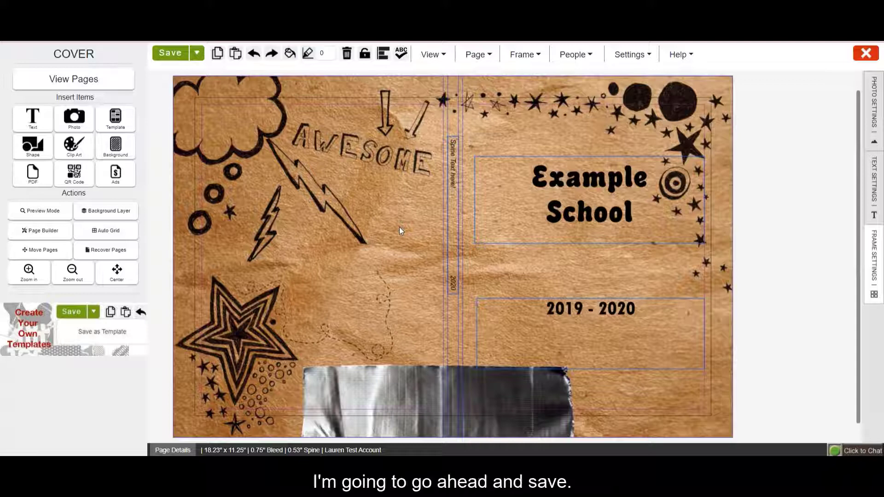
pyautogui.click(166, 56)
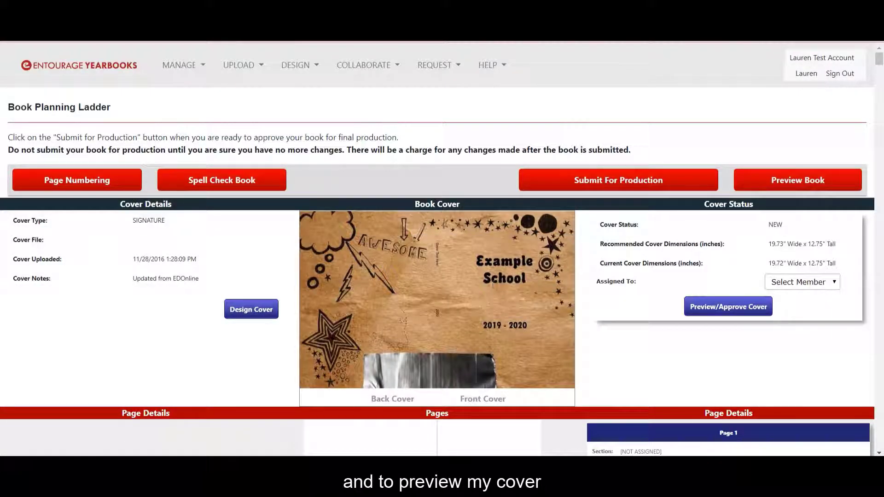
# Open the Preview & Approve Cover page and rotate the 3D book to show its back and spine
pyautogui.click(697, 317)
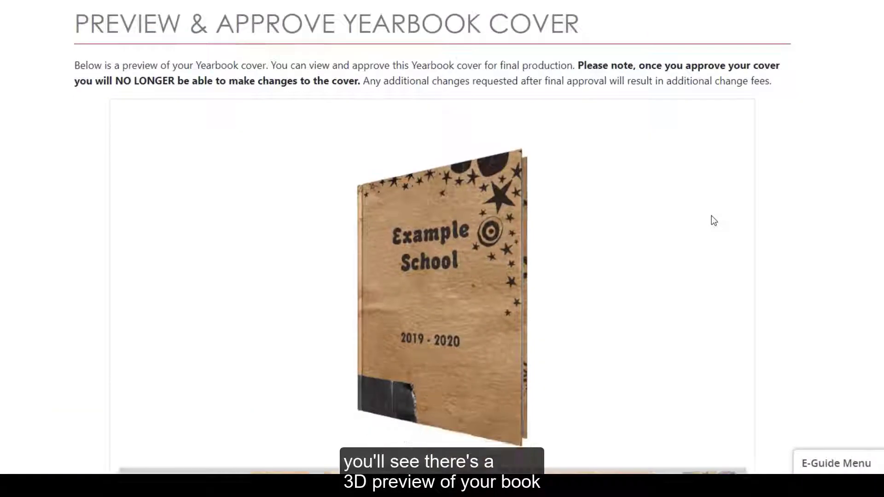
pyautogui.scroll(-3, 537, 196)
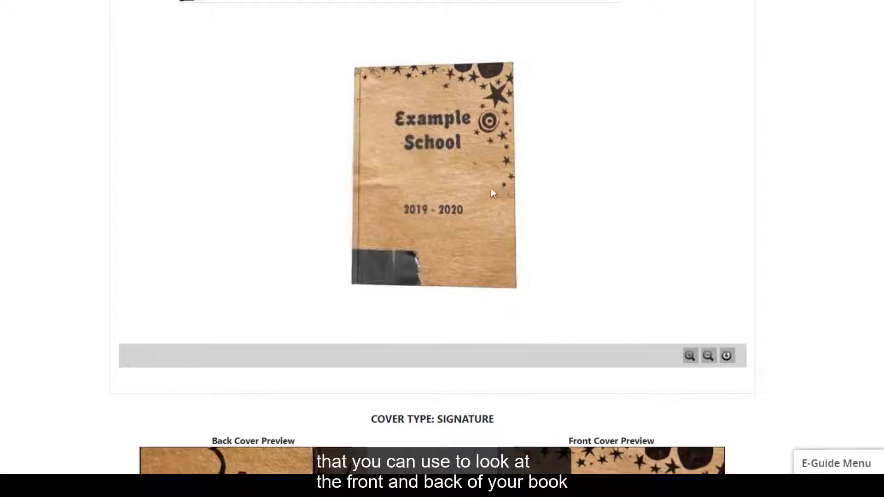
pyautogui.moveTo(491, 188); pyautogui.dragTo(350, 188)
pyautogui.moveTo(481, 203); pyautogui.dragTo(369, 201)
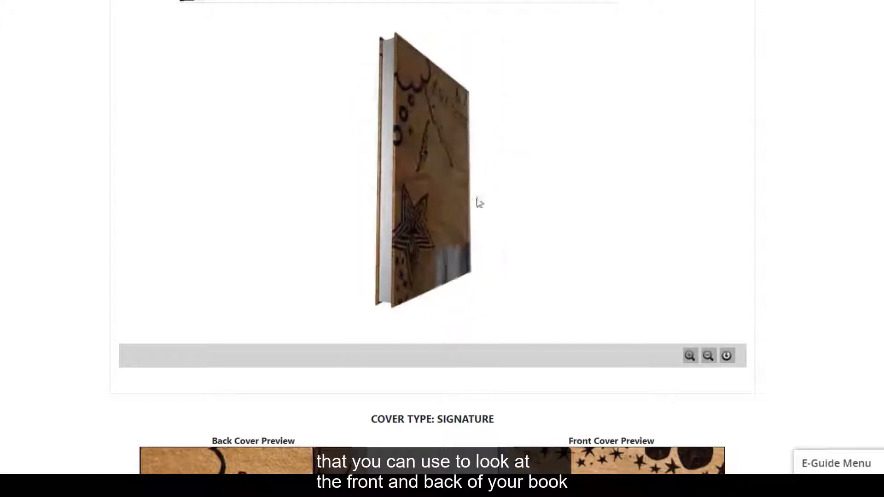
pyautogui.moveTo(477, 201); pyautogui.dragTo(384, 207)
pyautogui.moveTo(466, 209); pyautogui.dragTo(393, 205)
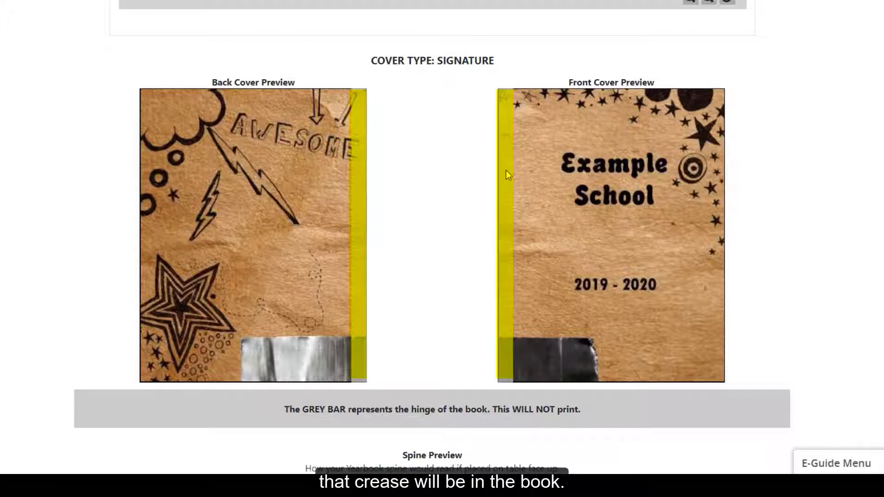
# Scroll down to the Spine Preview and Full Cover - Shown With Bleeds sections
pyautogui.scroll(-6, 385, 189)
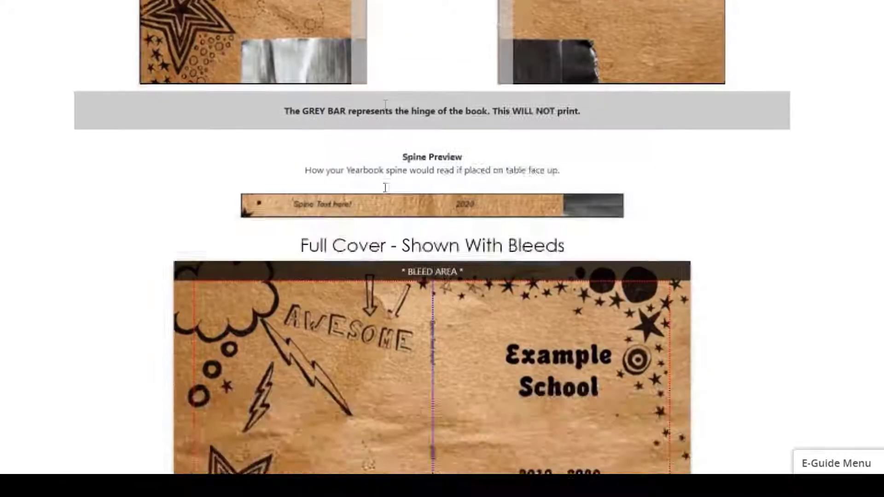
pyautogui.scroll(-4, 386, 187)
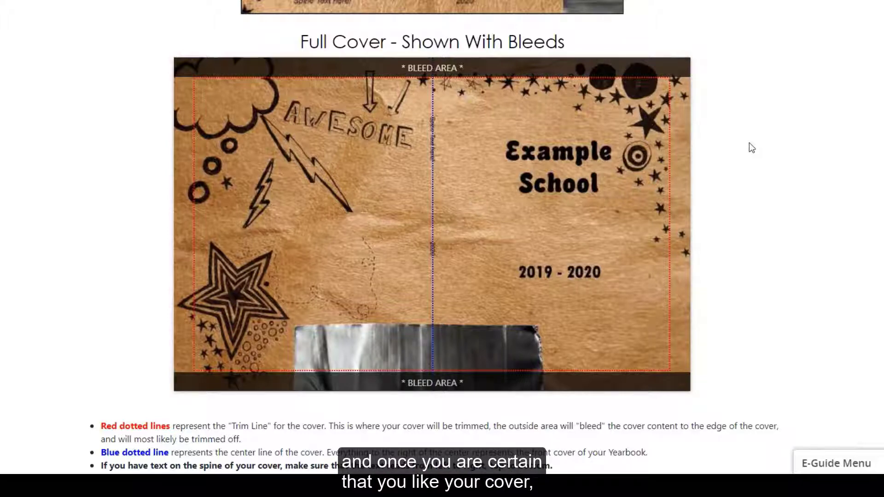
# Scroll down below the 3D cover preview to review the Cover Approval Information and approval checkboxes
pyautogui.scroll(-8, 749, 144)
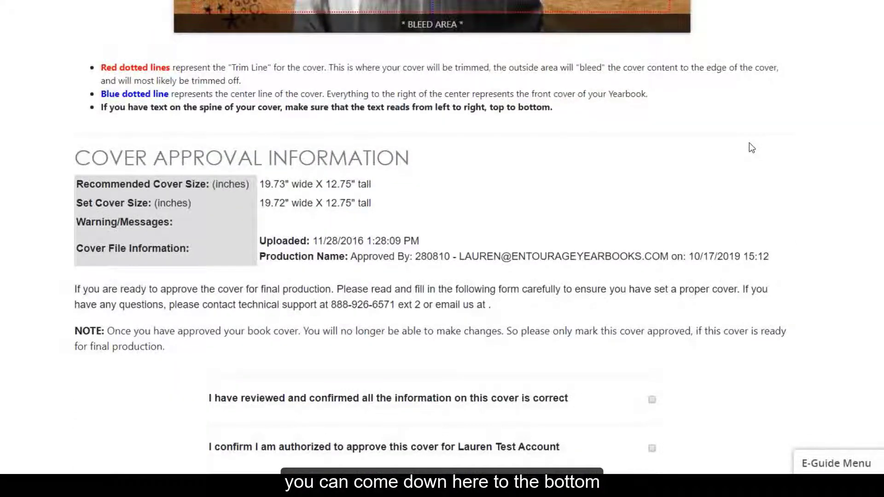
pyautogui.scroll(-8, 751, 148)
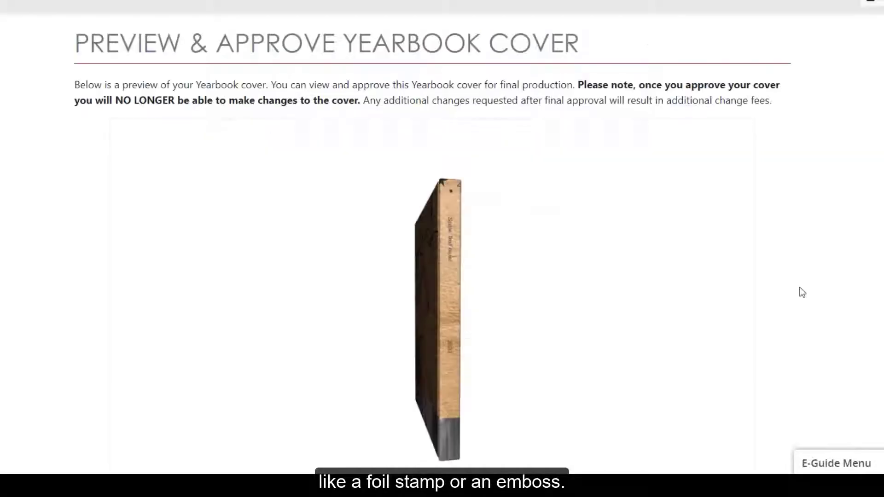
pyautogui.scroll(-2, 800, 290)
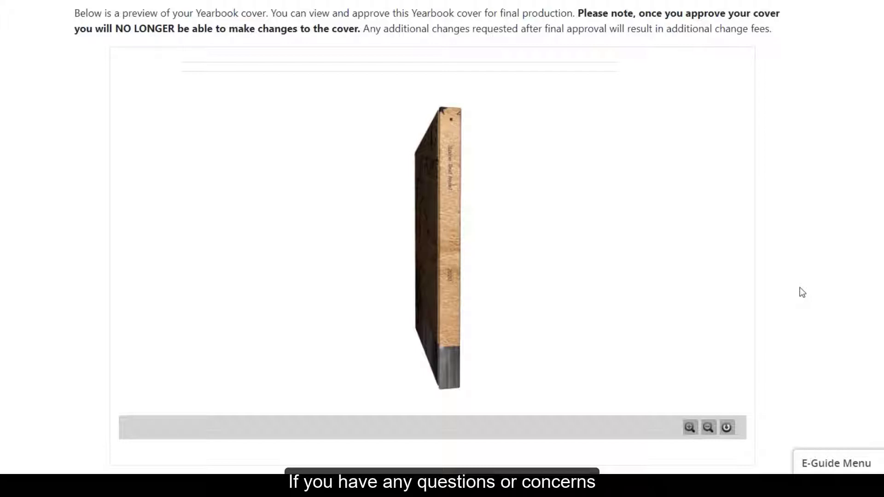